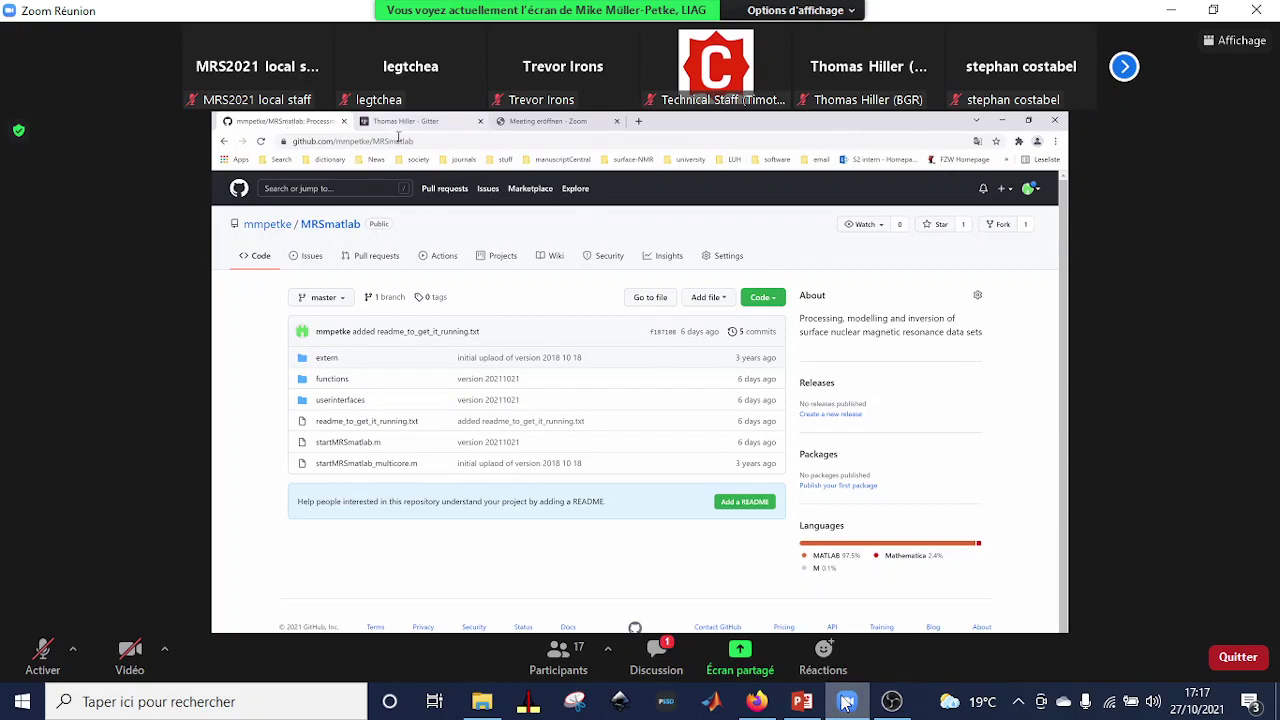
# - Select the github.com/mmpetke/MRSmatlab address in the browser's address bar
pyautogui.moveTo(417, 141); pyautogui.dragTo(286, 141)
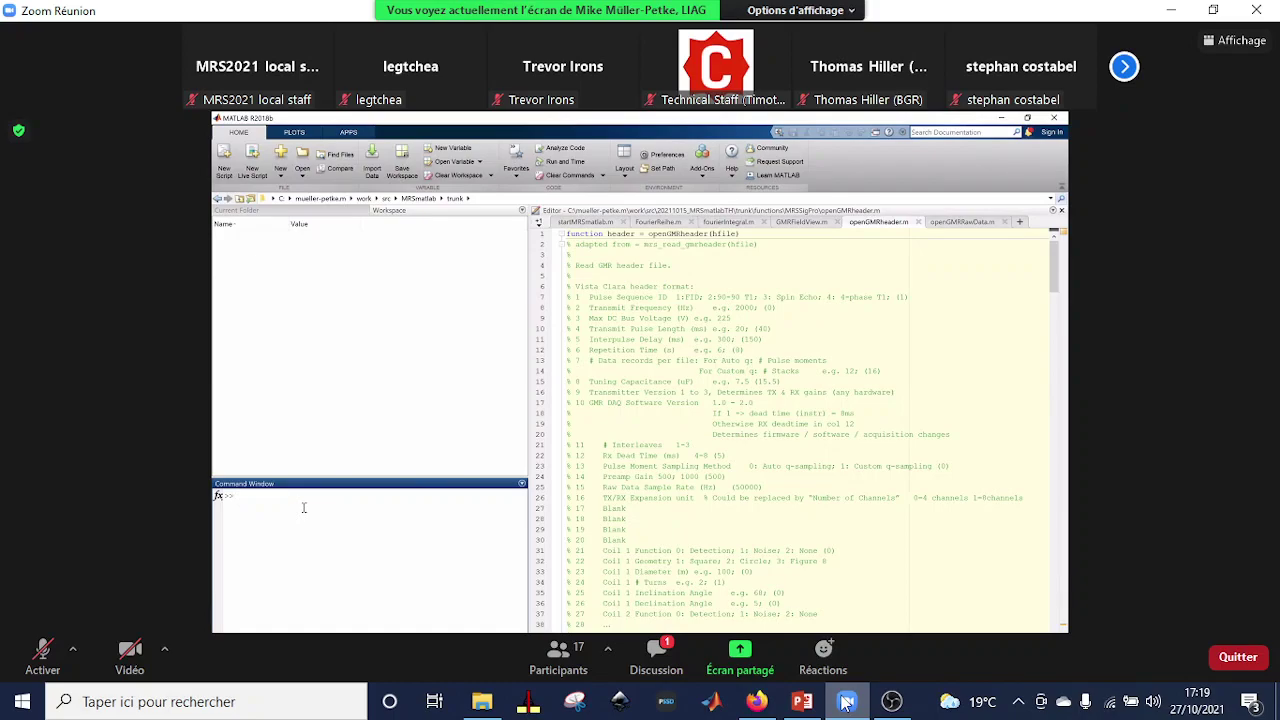
# - Check the current folder path, then run the startMRSmatlab setup script via tab completion
pyautogui.click(492, 197)
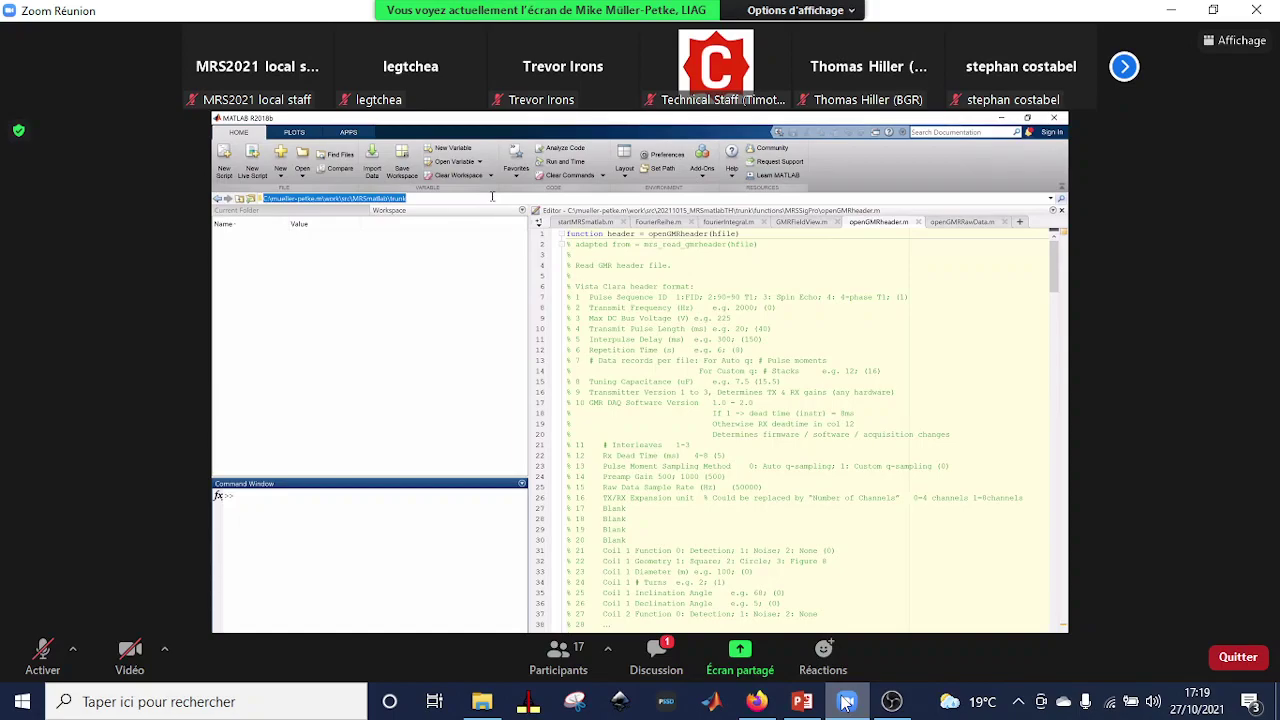
pyautogui.click(306, 525)
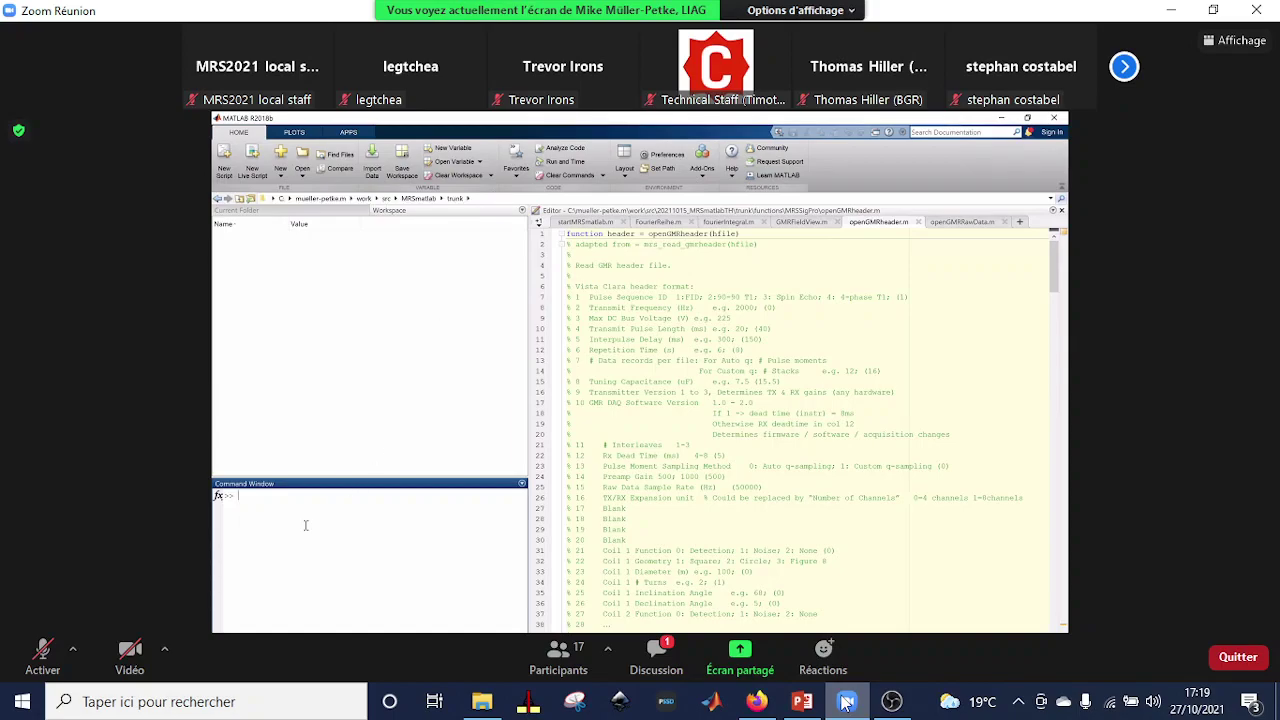
pyautogui.write('start')
pyautogui.press('Tab')
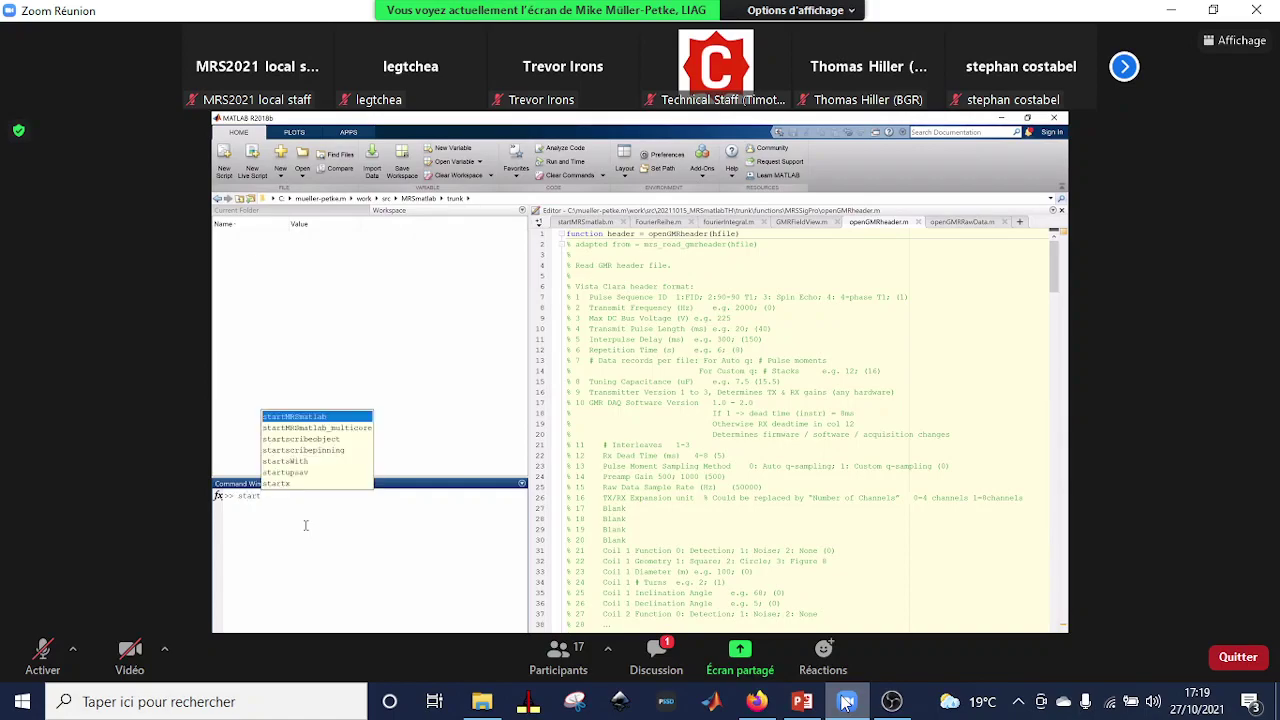
pyautogui.press('Return')
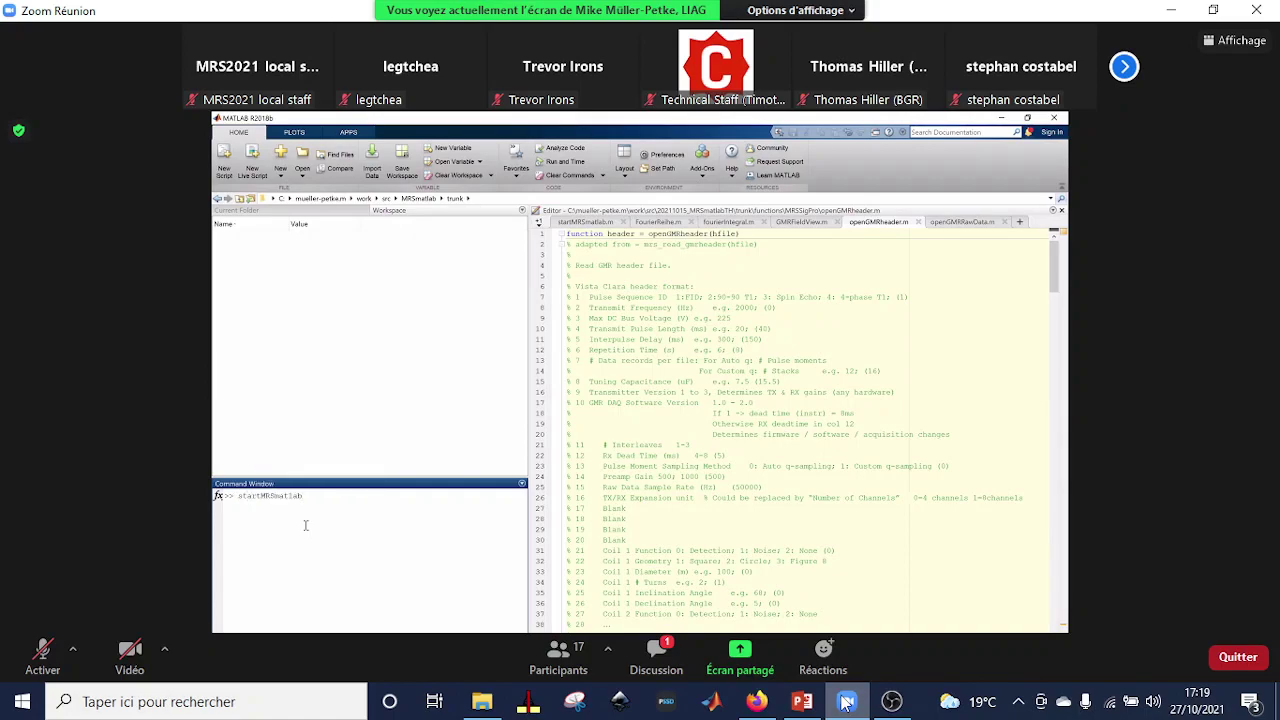
pyautogui.press('Return')
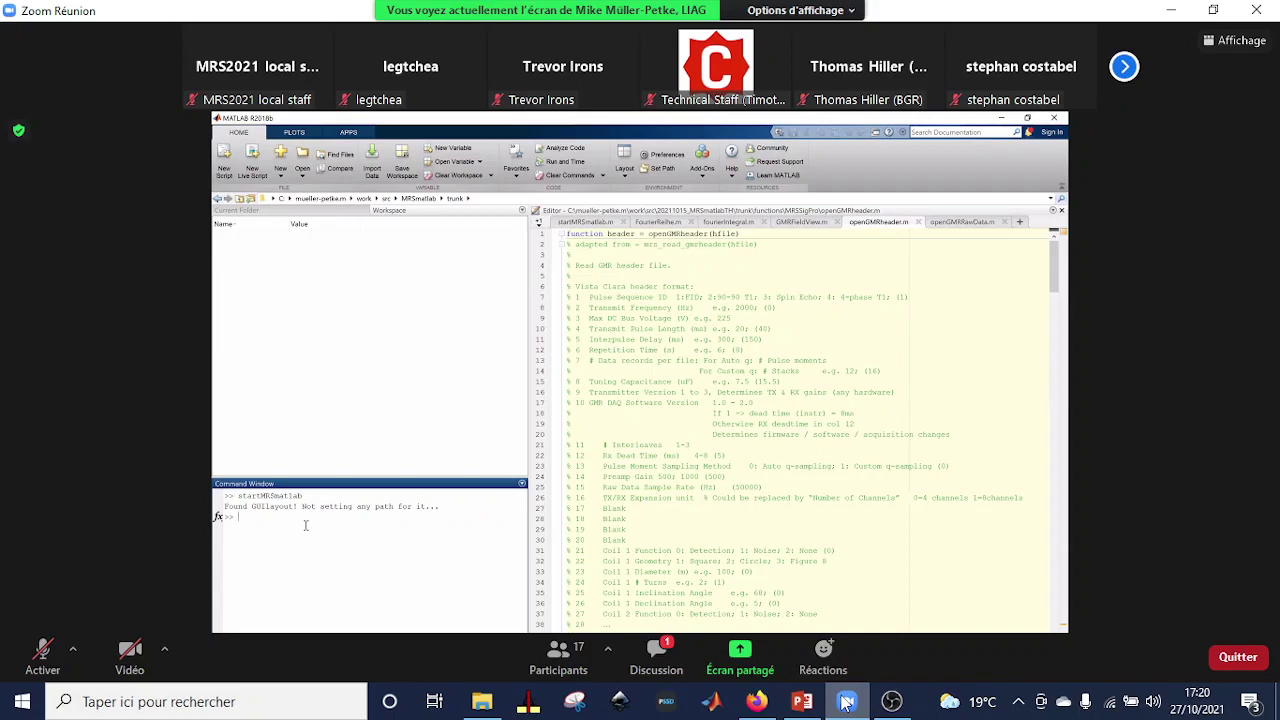
# - Type MRS at the prompt to list available MRS commands like MRSFit and MRSKernel
pyautogui.write('MRS')
pyautogui.press('Tab')
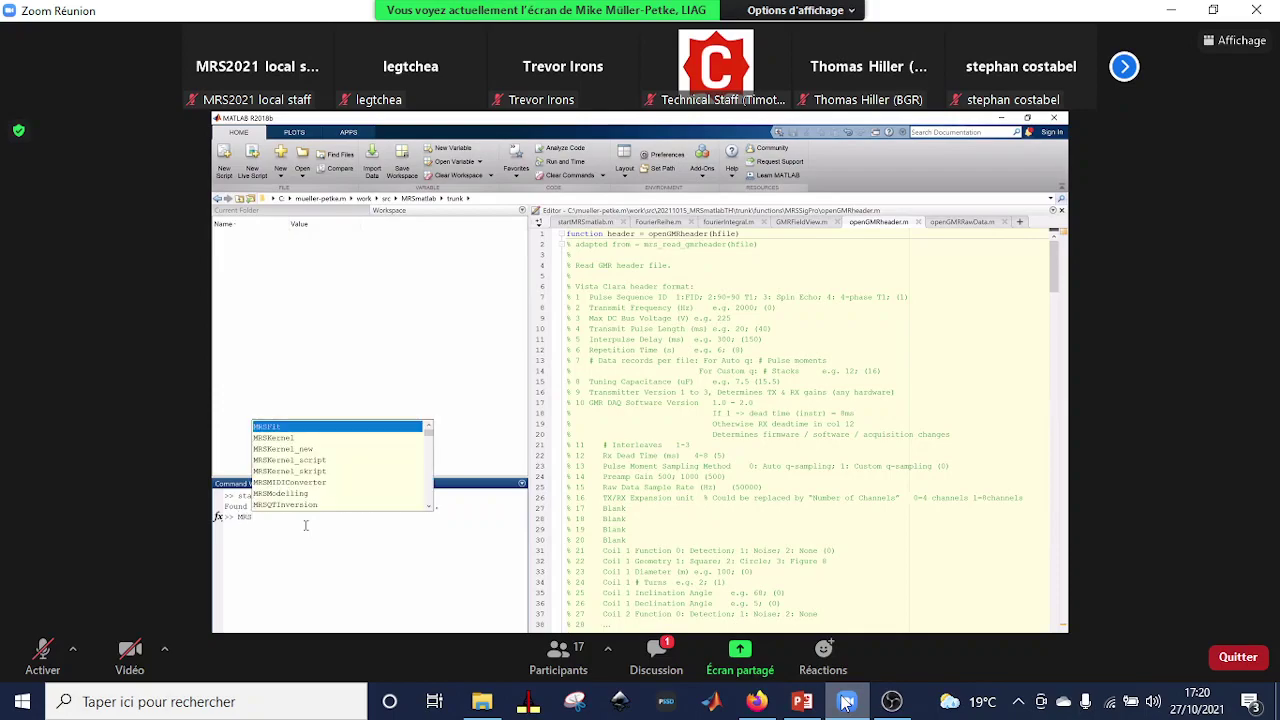
# - Pick MRSSignalPro from the MRS command suggestions and run it
pyautogui.press('Down')
pyautogui.press('Down')
pyautogui.press('Down')
pyautogui.press('Down')
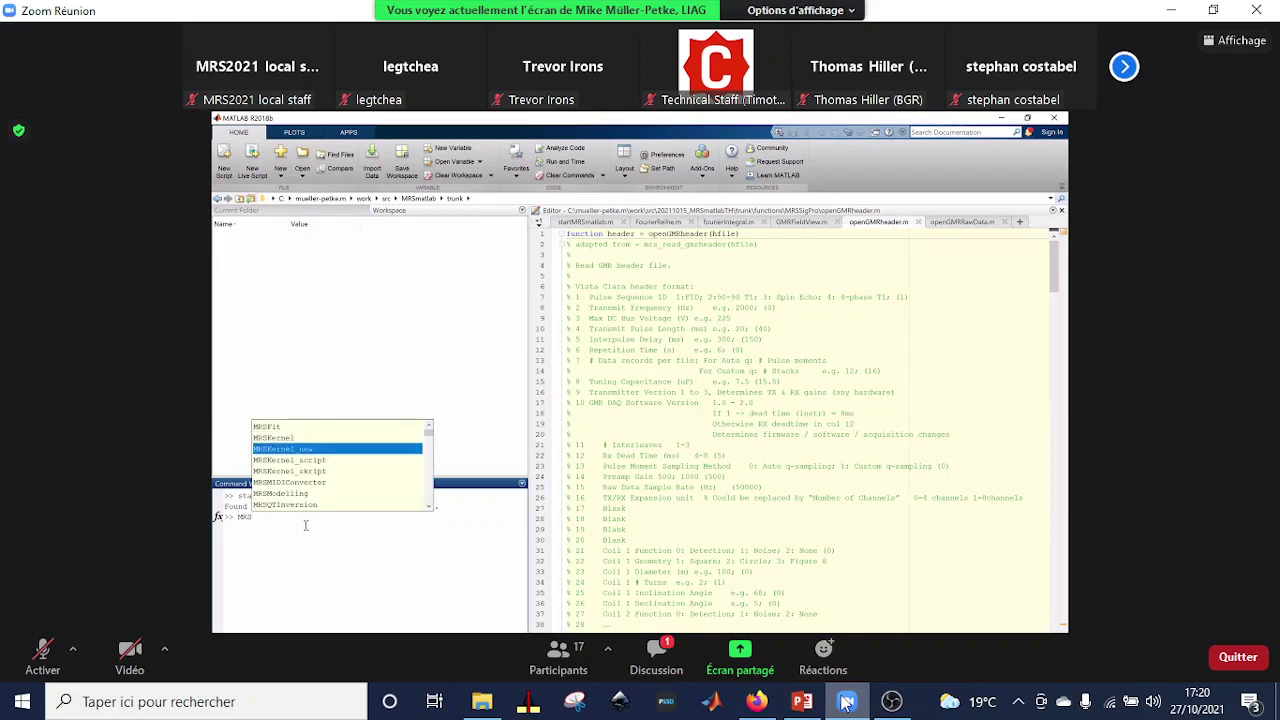
pyautogui.press('Down')
pyautogui.press('Down')
pyautogui.press('Down')
pyautogui.press('Down')
pyautogui.press('Down')
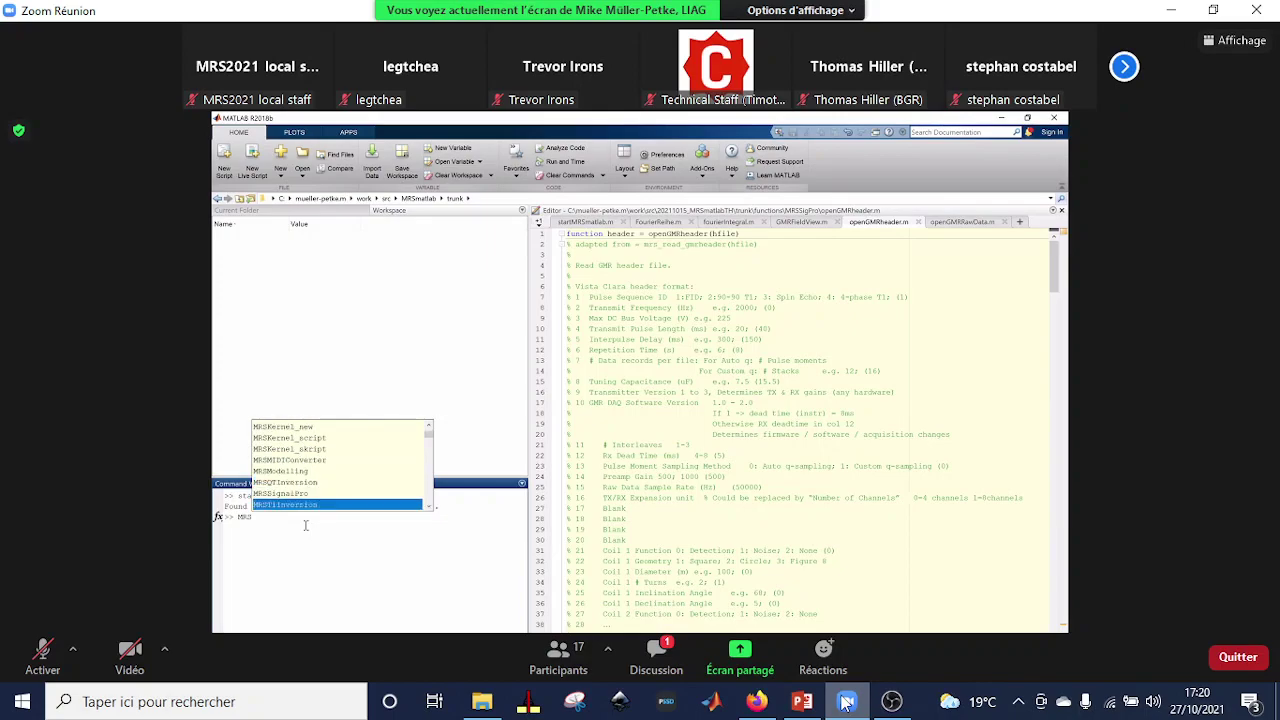
pyautogui.press('Up')
pyautogui.press('Return')
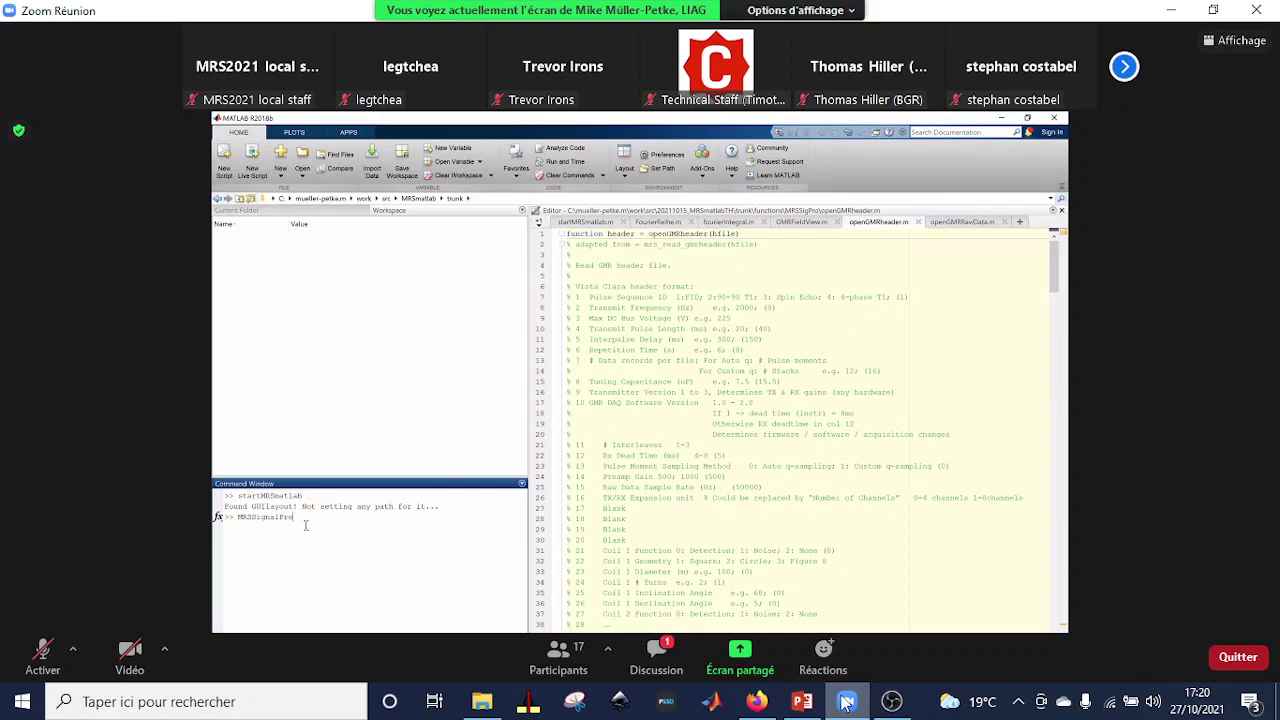
pyautogui.press('Return')
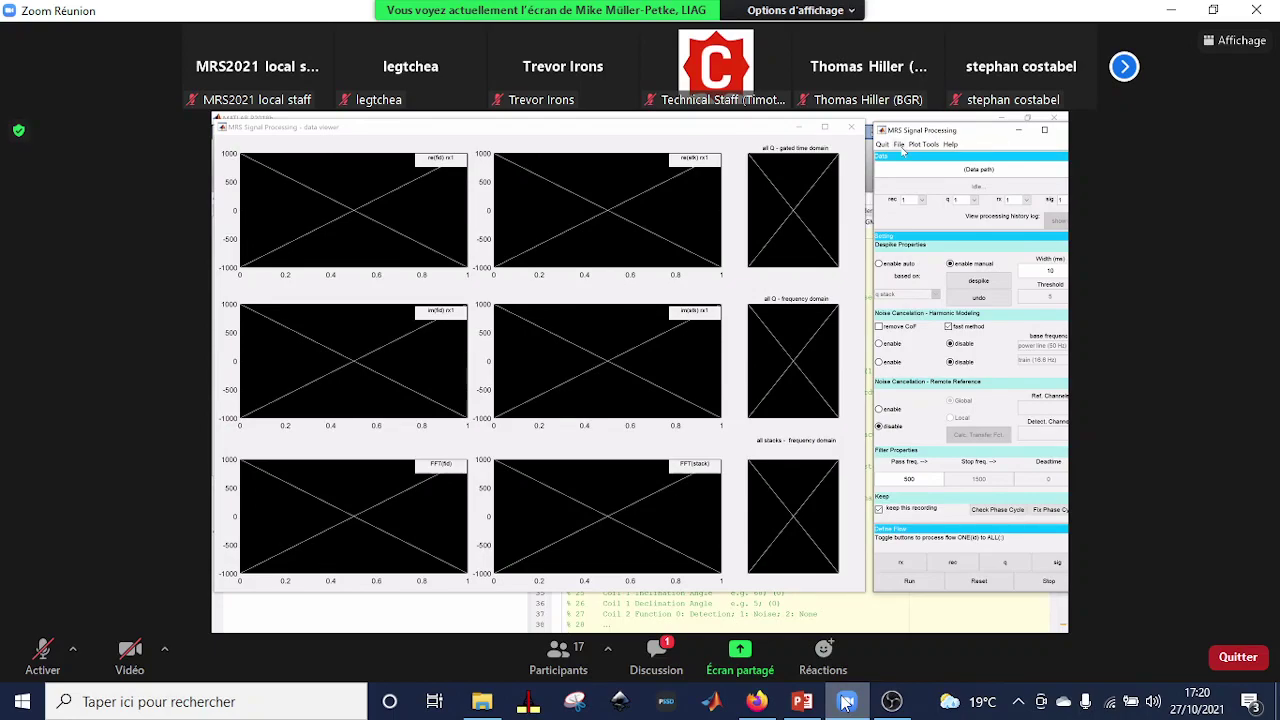
# - Choose File > Load Raw Data in the MRS Signal Processing window
pyautogui.click(901, 145)
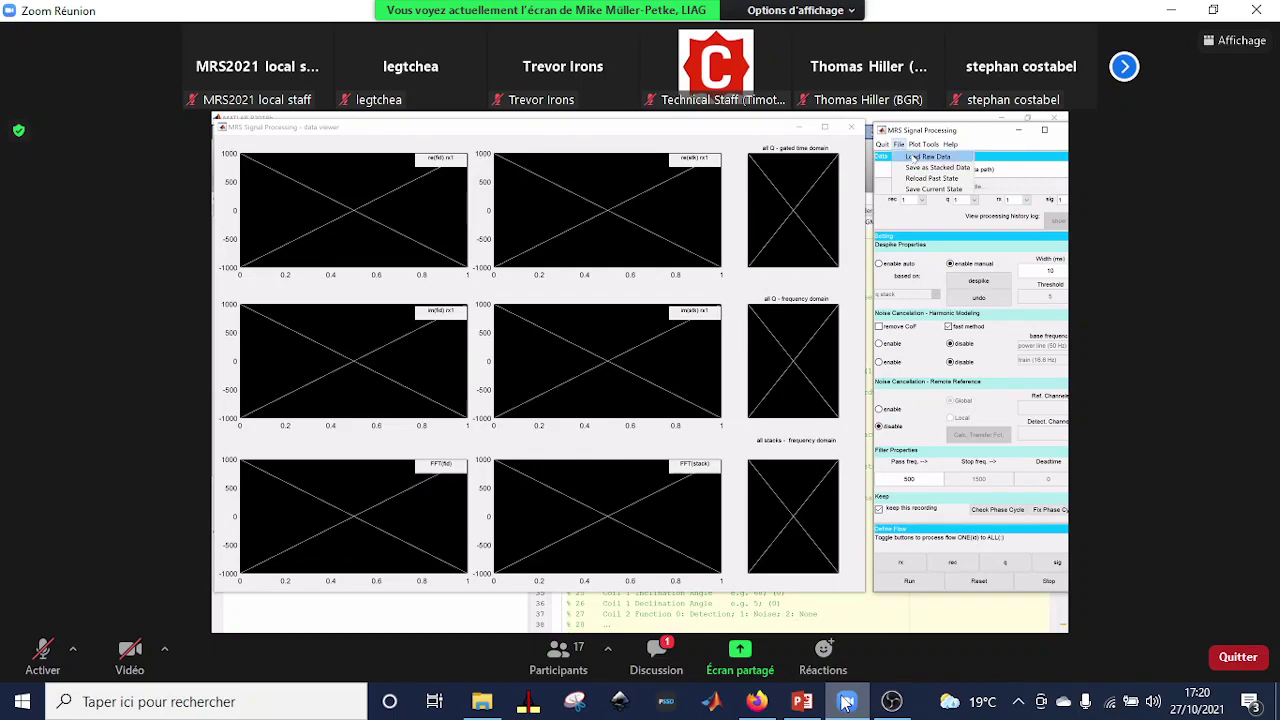
pyautogui.click(910, 157)
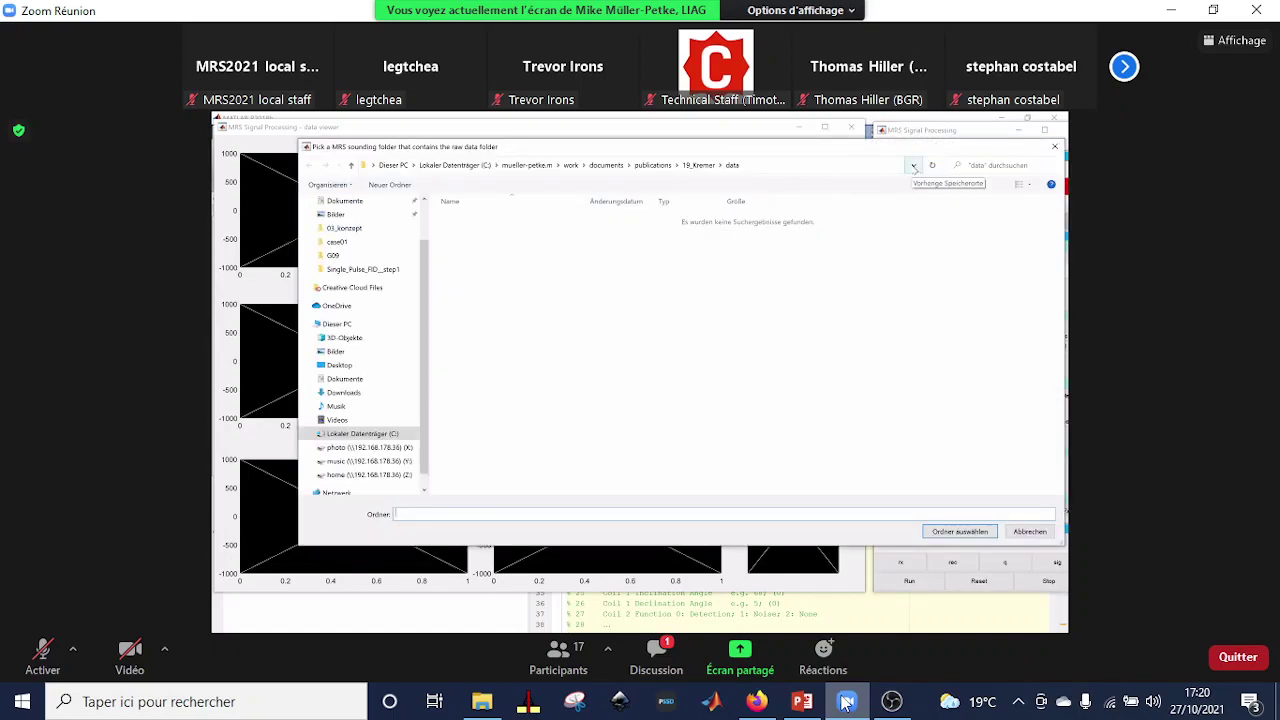
# - Make the folder picker's path editable and dismiss the recent-paths list
pyautogui.click(913, 167)
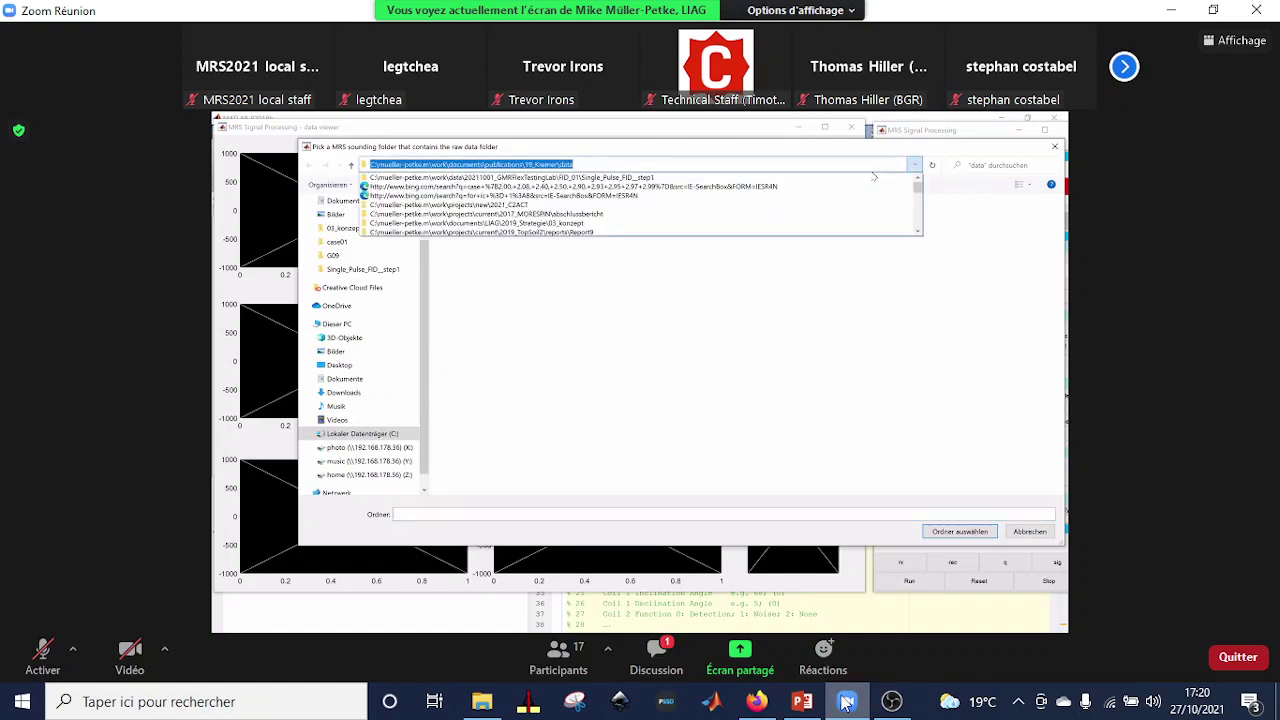
pyautogui.scroll(-1, 873, 200)
pyautogui.press('Escape')
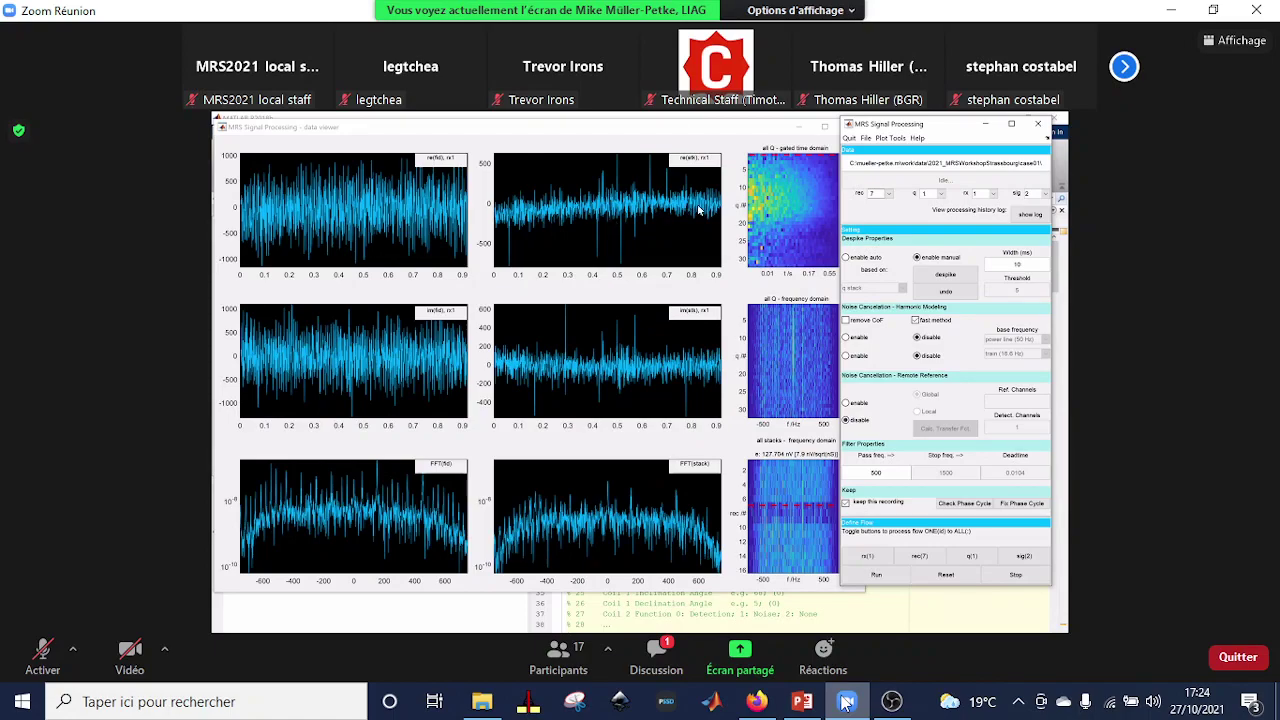
# - Keep record 7, choose pulse moment q 9, and bring the data viewer forward
pyautogui.click(891, 194)
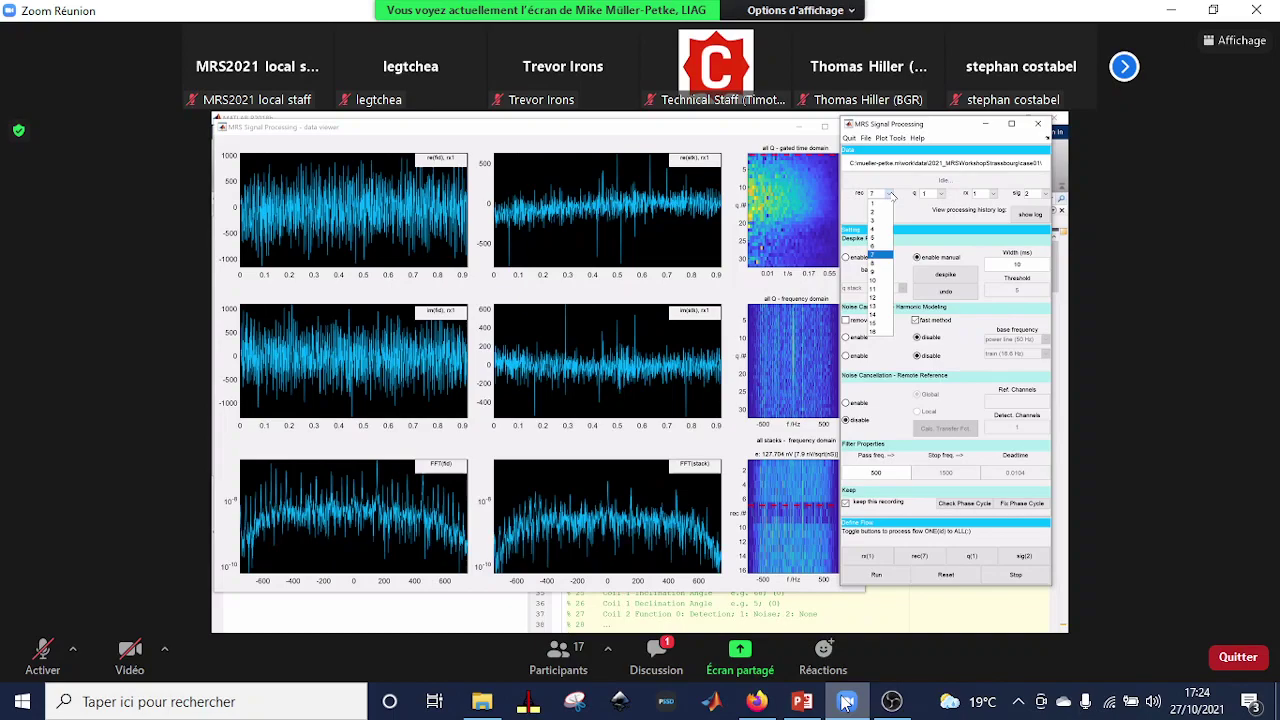
pyautogui.click(892, 195)
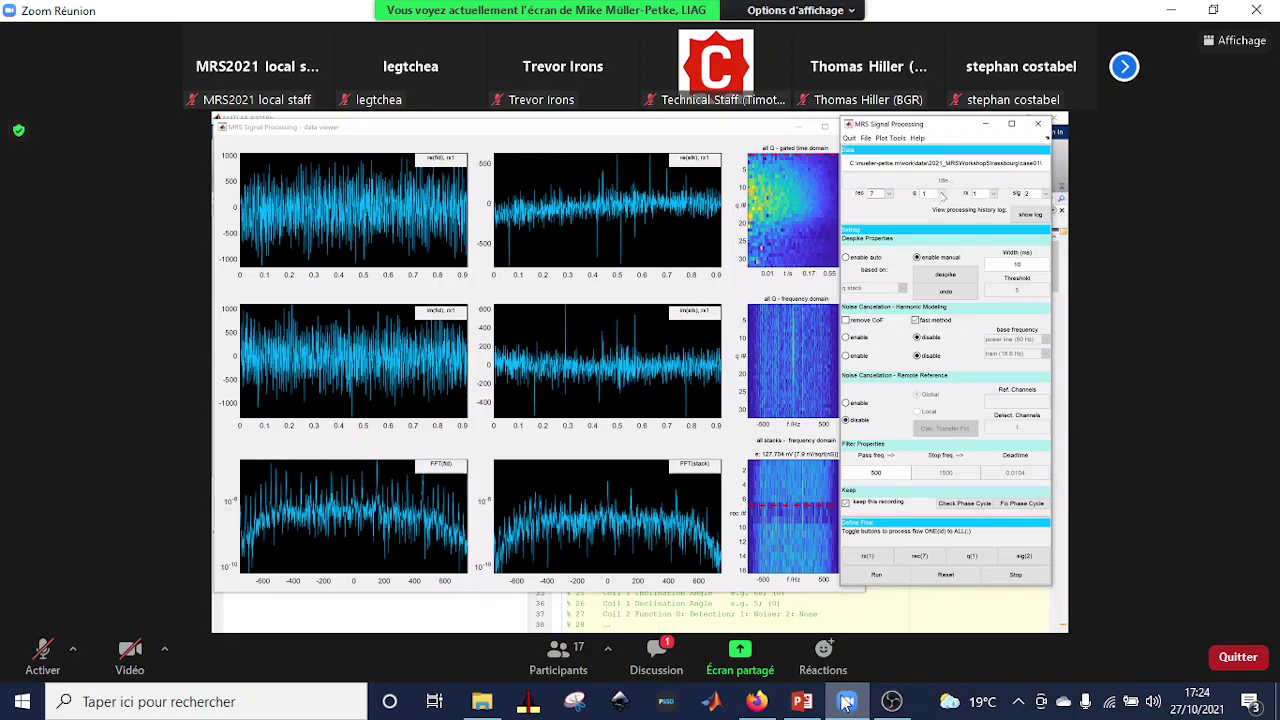
pyautogui.click(941, 195)
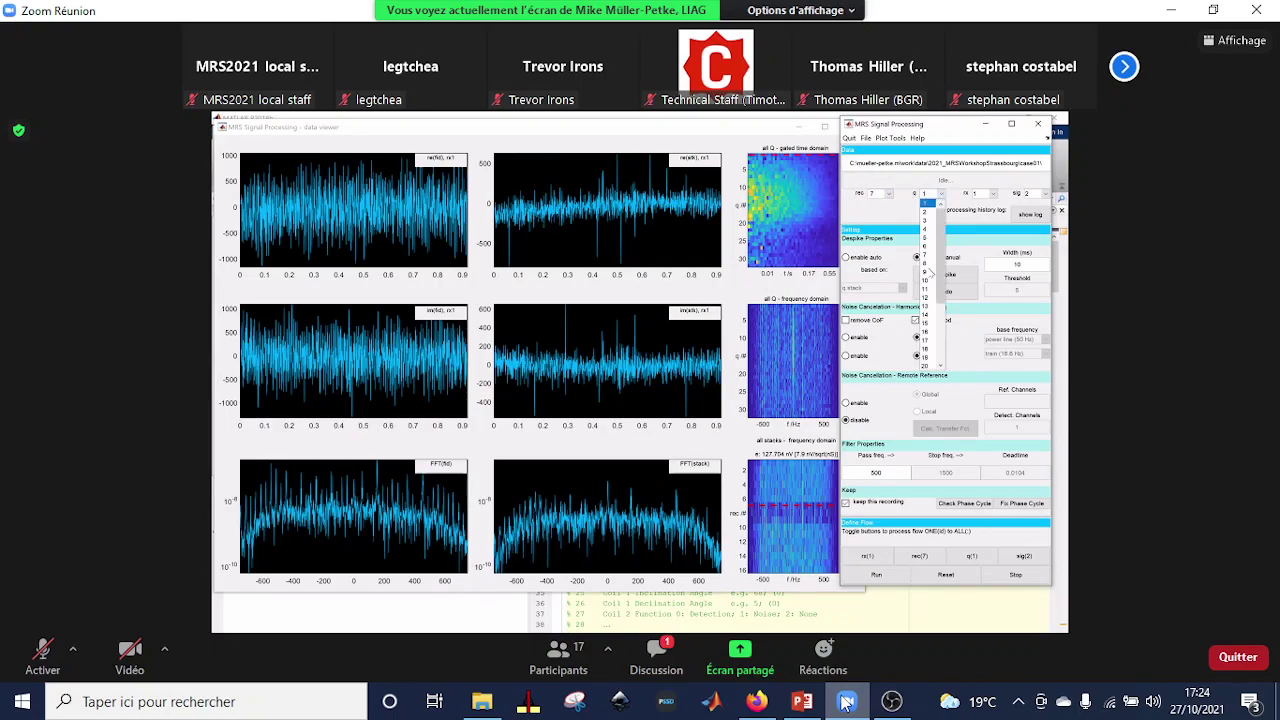
pyautogui.click(925, 272)
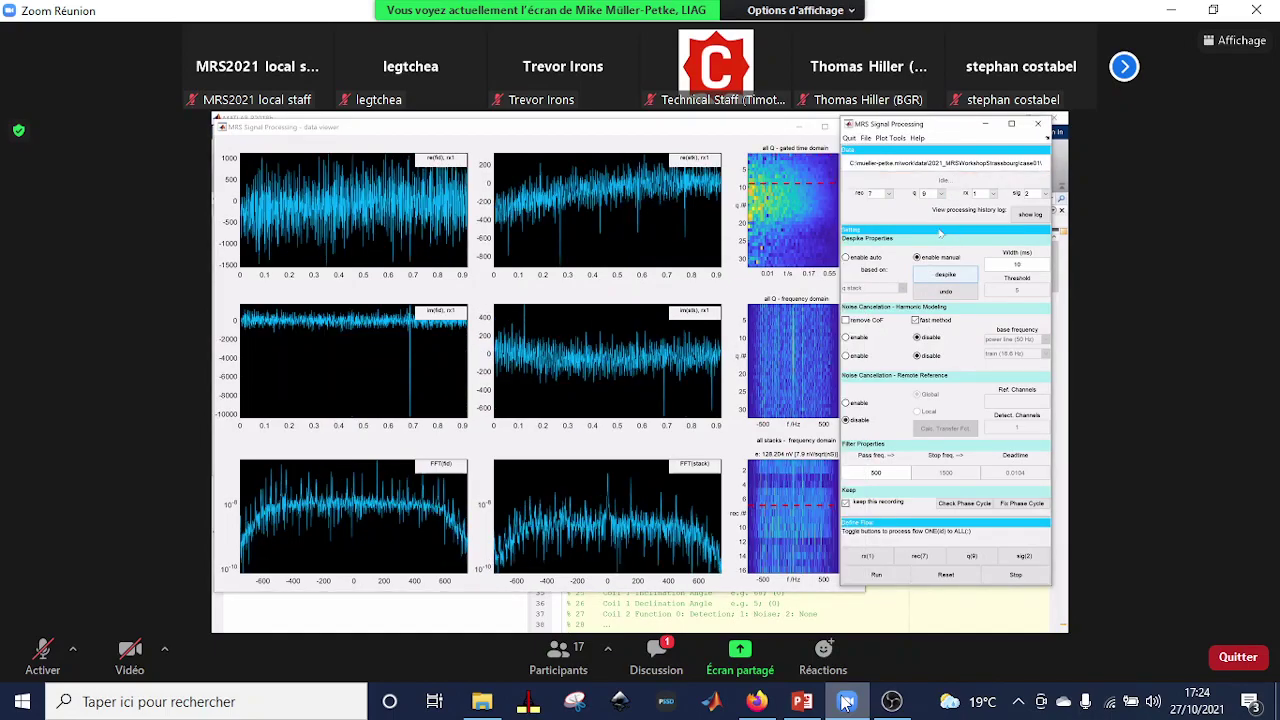
pyautogui.click(384, 131)
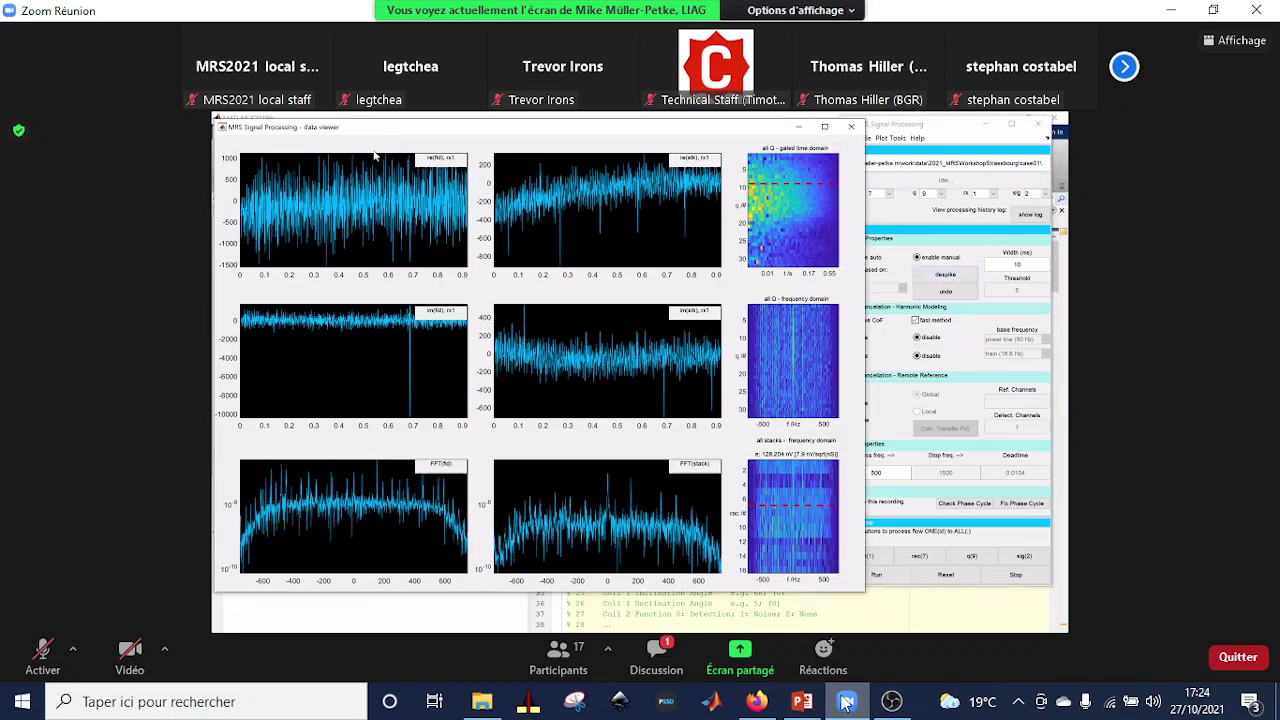
pyautogui.moveTo(384, 131); pyautogui.dragTo(380, 139)
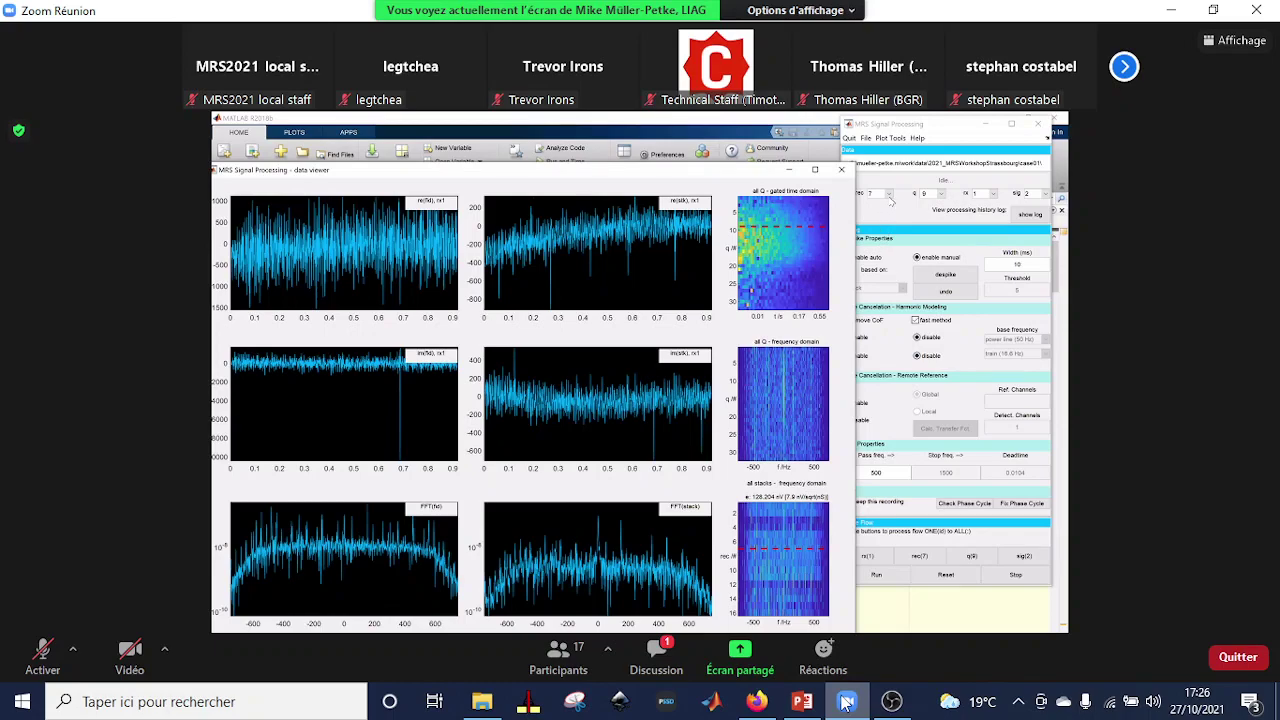
# - Pick record 4 from the rec dropdown
pyautogui.click(889, 194)
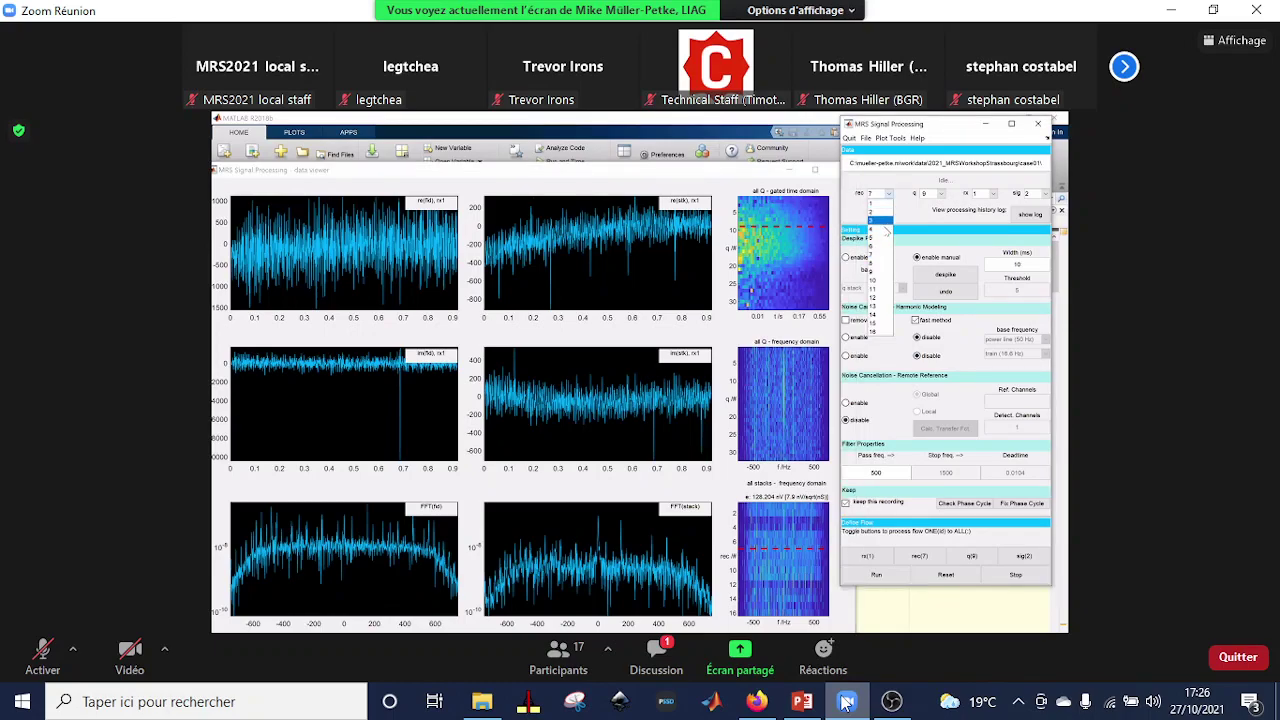
pyautogui.click(885, 231)
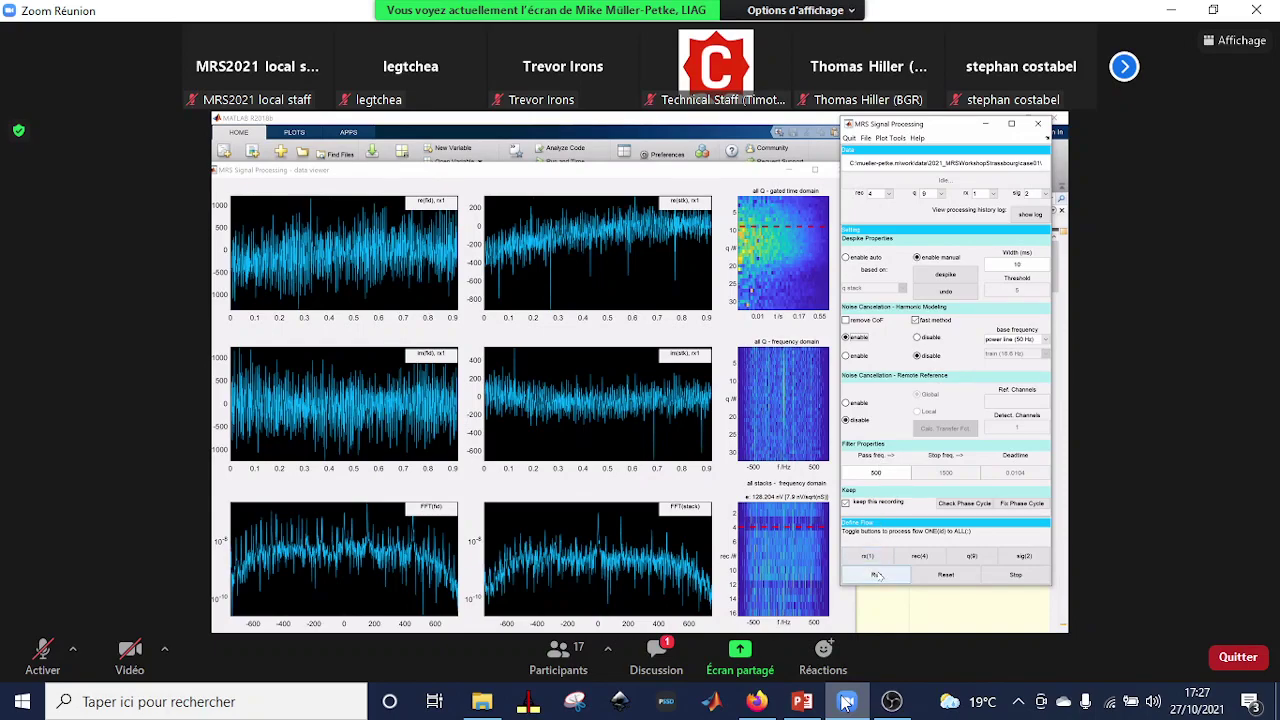
# - Run processing of record 4 with 50 Hz harmonic-modelling noise cancellation enabled
pyautogui.click(877, 575)
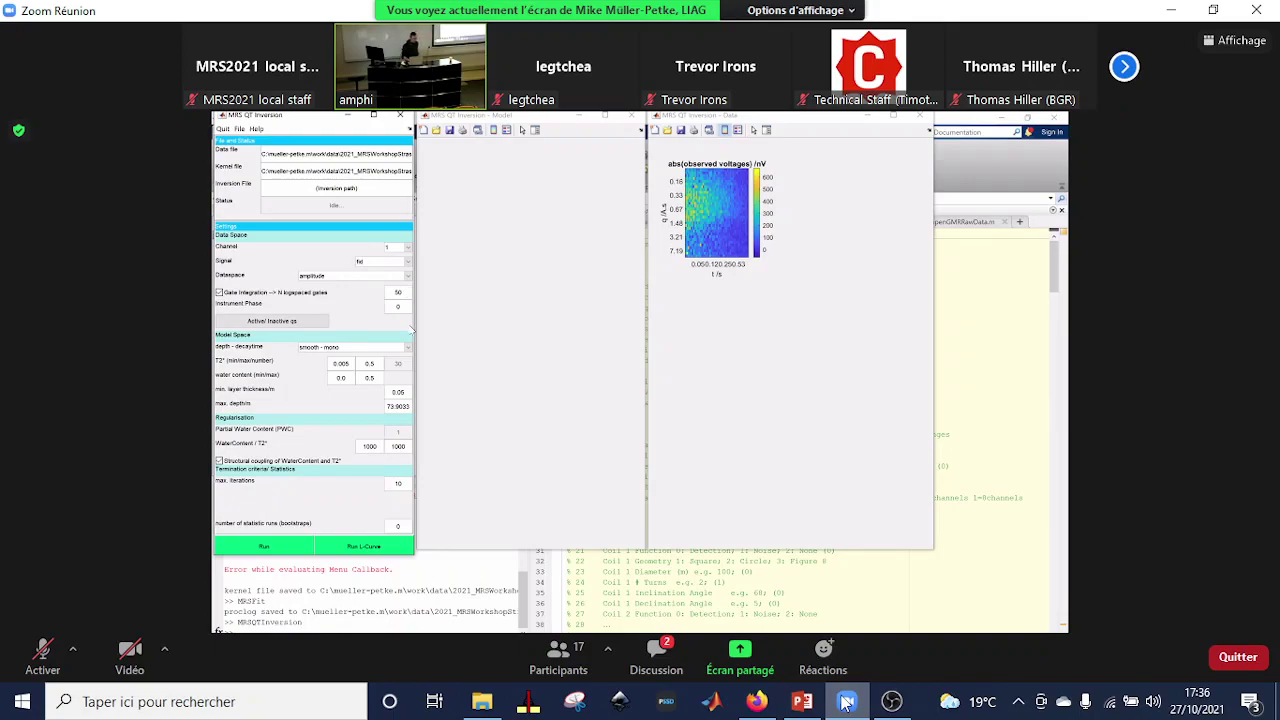
# - Leave the depth–decay time model set to smooth – mono
pyautogui.click(409, 347)
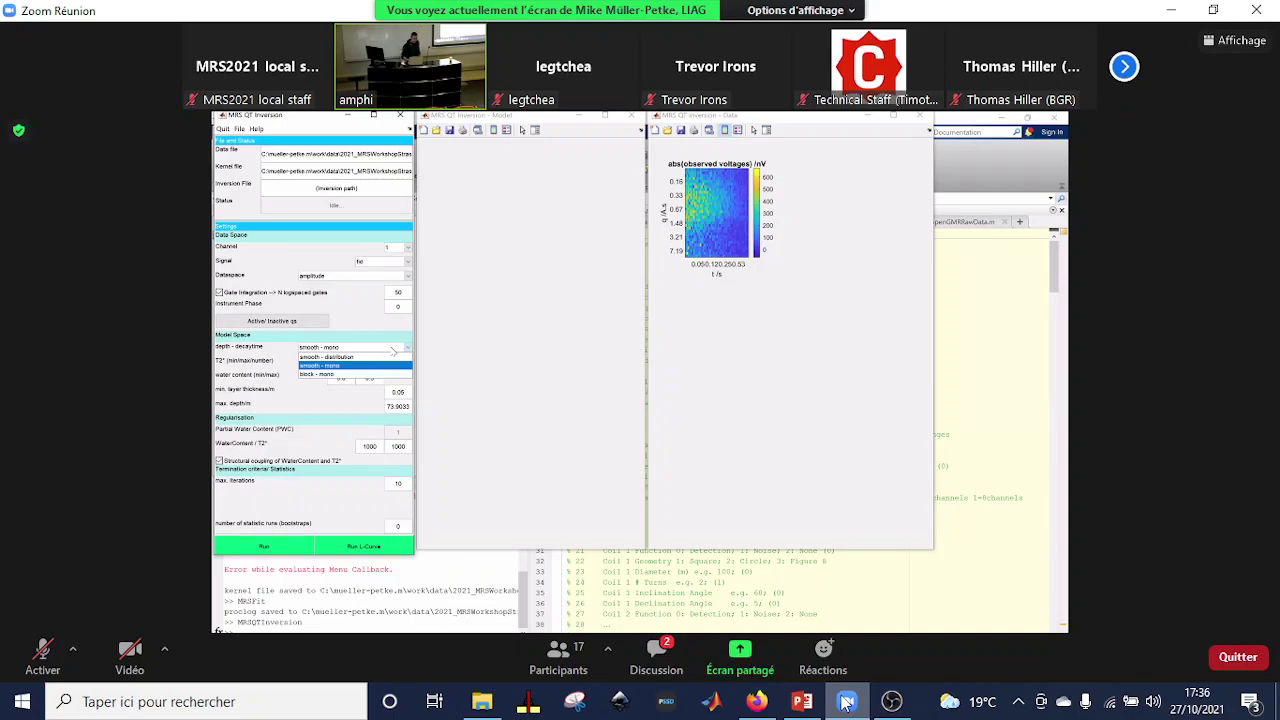
pyautogui.click(338, 367)
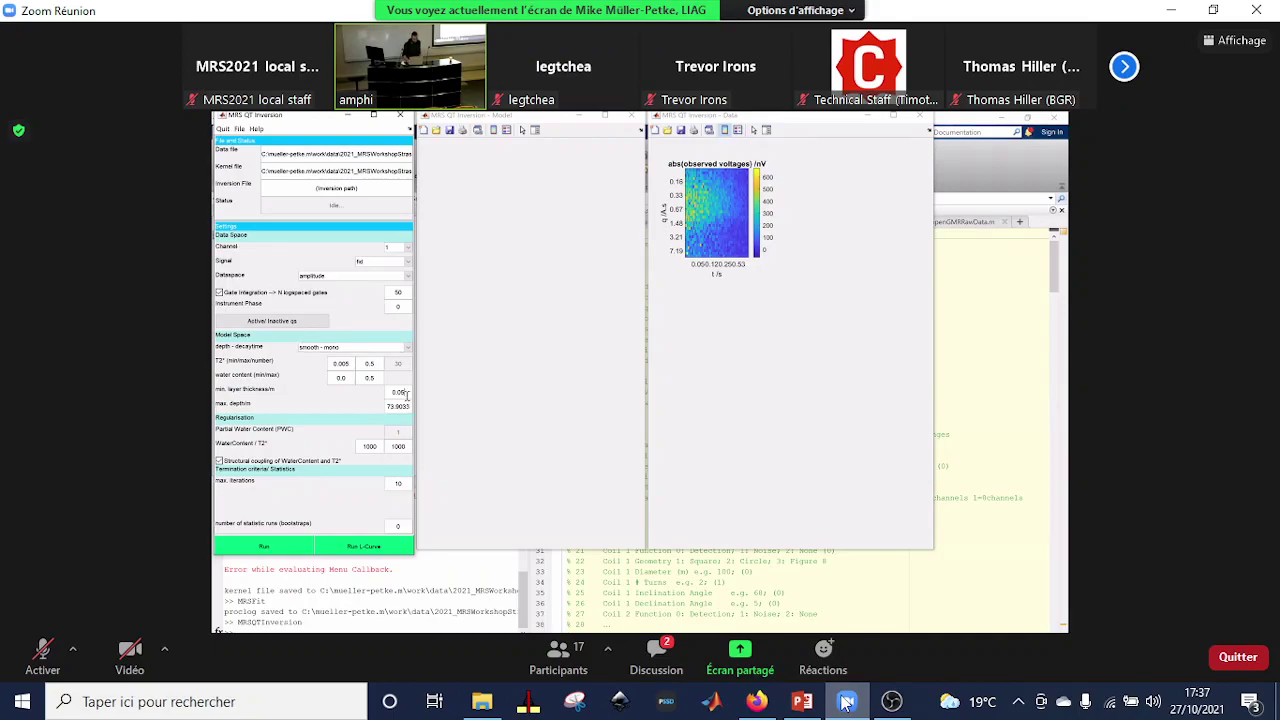
# - Finish min. layer thickness at 0.5 and set max. depth to 50
pyautogui.press('BackSpace')
pyautogui.doubleClick(410, 406)
pyautogui.write('50')
# - Run the smooth QT inversion to produce decay-time and water-content profiles with a chi² of 0.95608
pyautogui.click(297, 547)
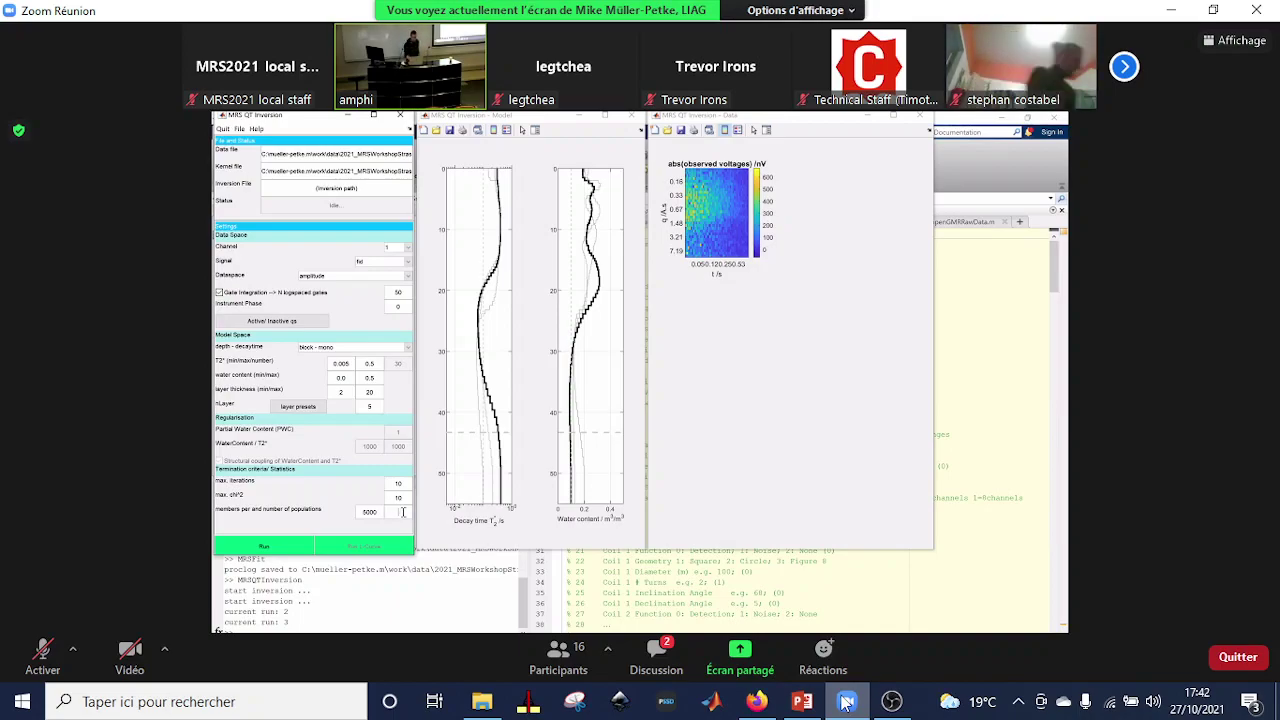
# - Change the number of populations from 5 to 1, keeping 5000 members
pyautogui.write('1')
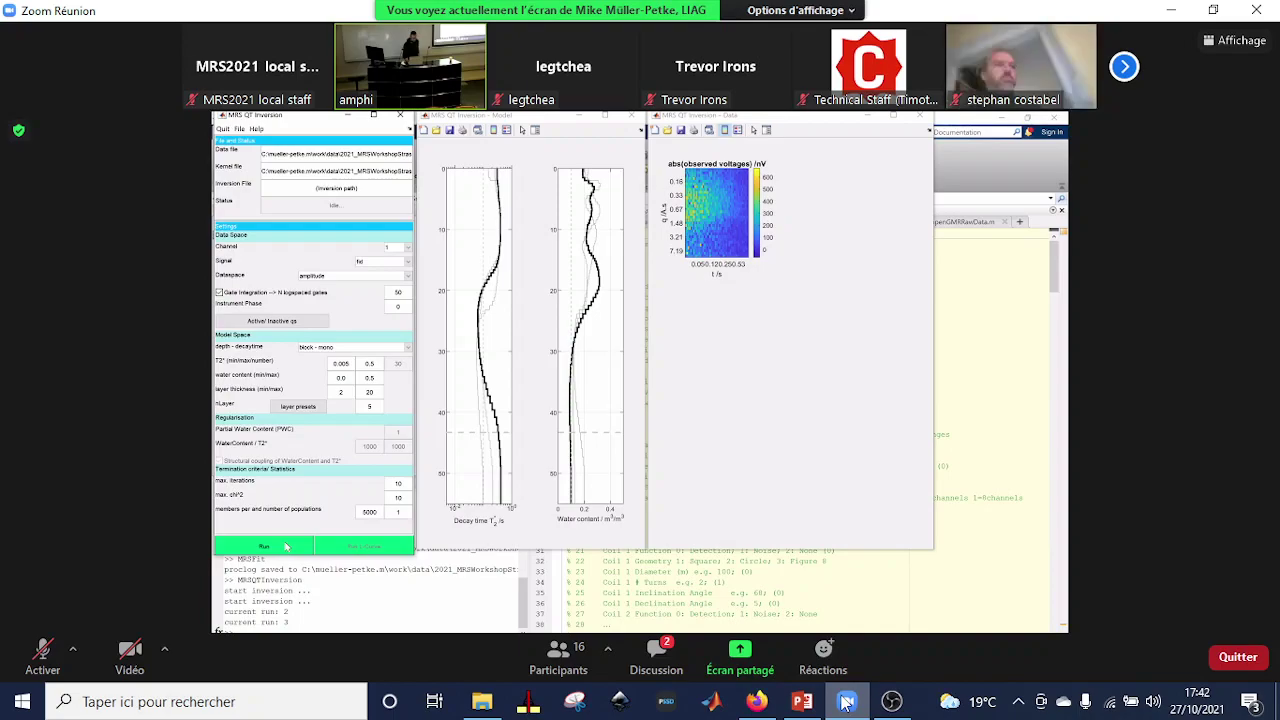
# - Start the genetic-algorithm block QT inversion with one population of 5000 members
pyautogui.click(286, 545)
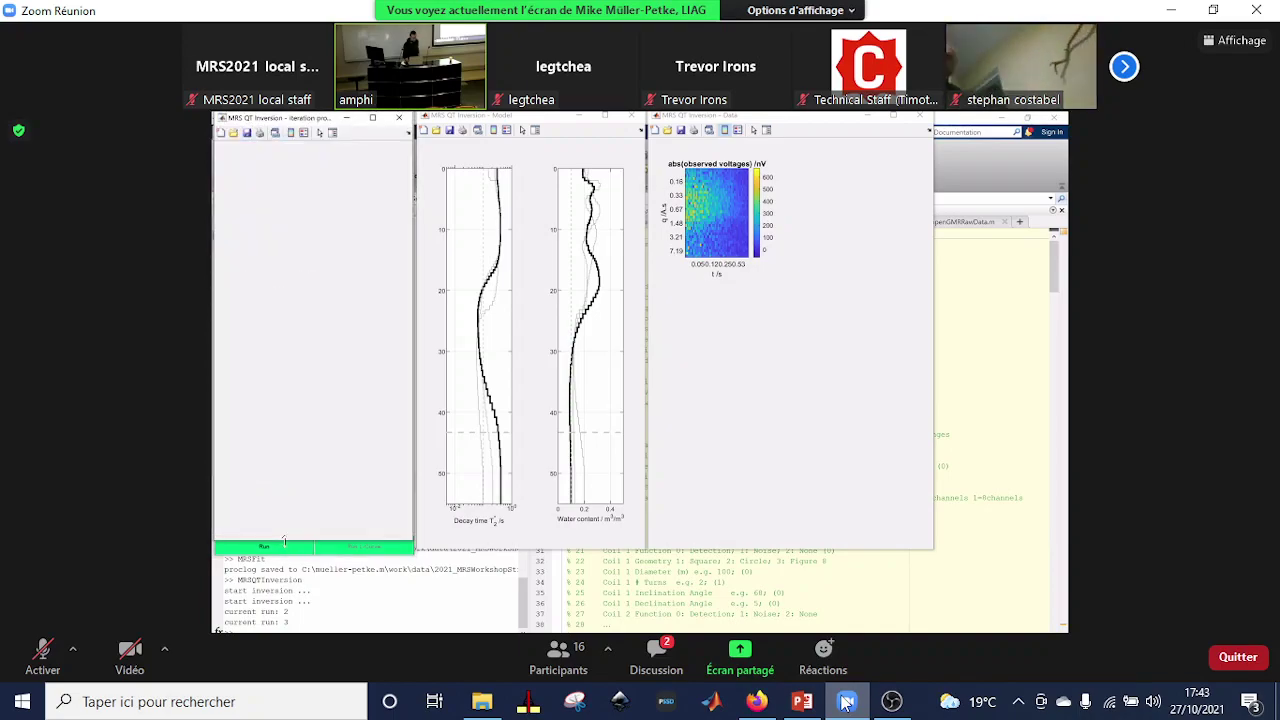